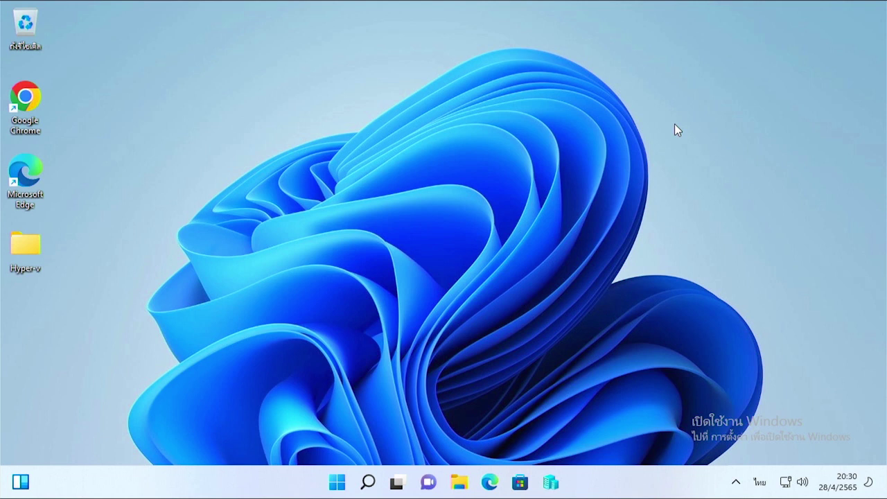
Install the pending ASIX - Net update from the Windows Update settings, and return to the main System settings page.
{"action": "left_click", "coordinate": [336, 482]}
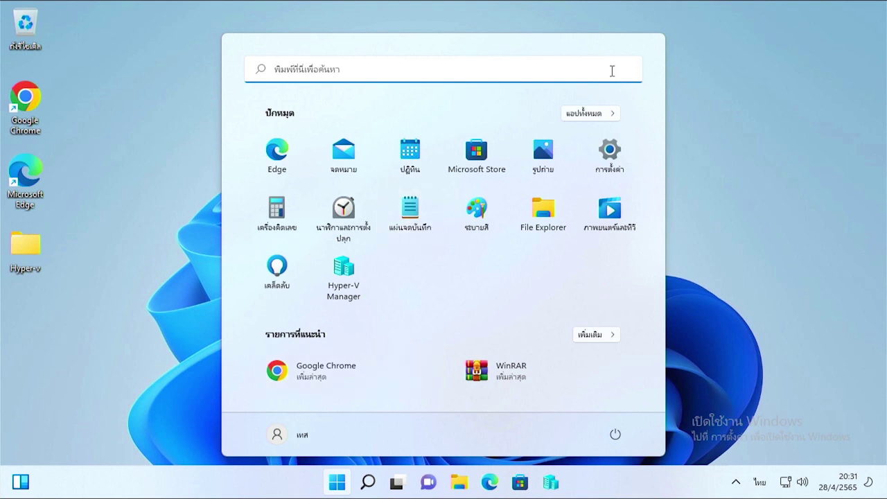
{"action": "left_click", "coordinate": [608, 162]}
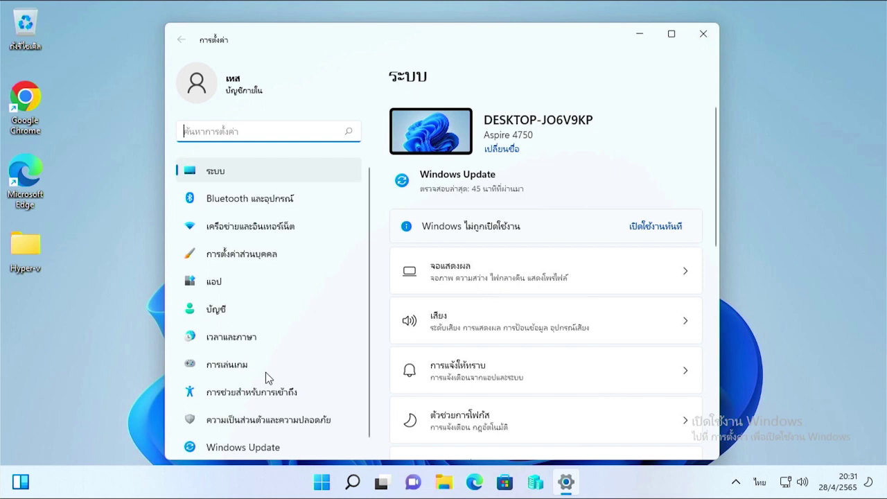
{"action": "left_click", "coordinate": [243, 447]}
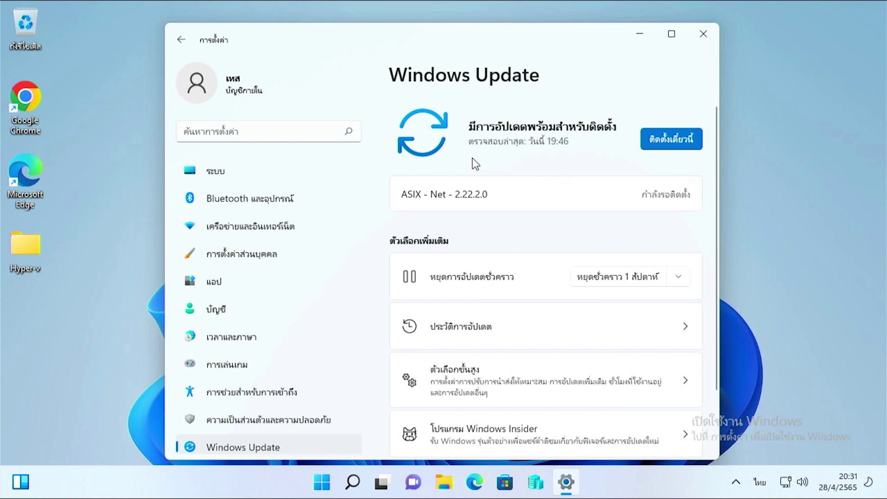
{"action": "left_click", "coordinate": [682, 142]}
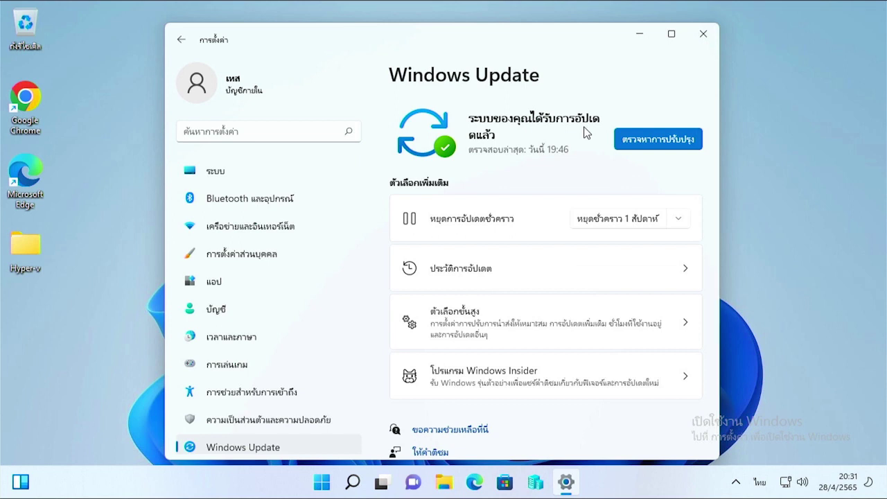
{"action": "left_click", "coordinate": [182, 42]}
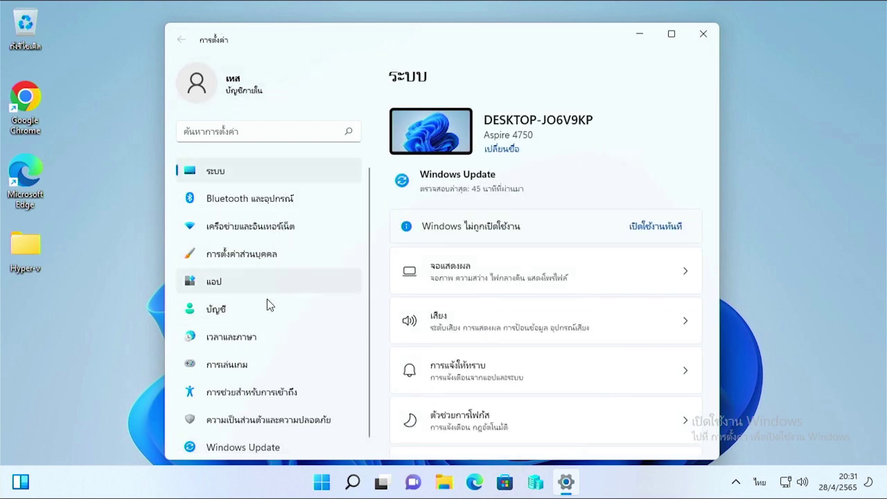
Remove English (United States) from the preferred languages in the language and region settings.
{"action": "left_click", "coordinate": [248, 337]}
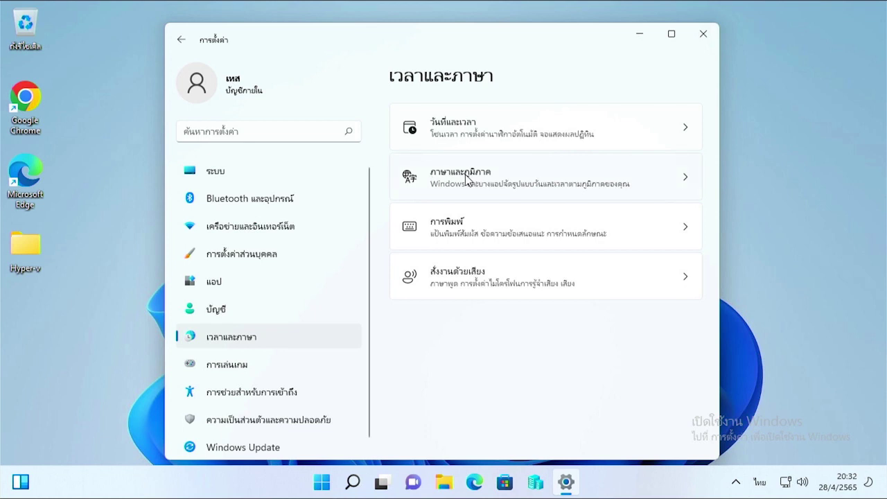
{"action": "left_click", "coordinate": [696, 186]}
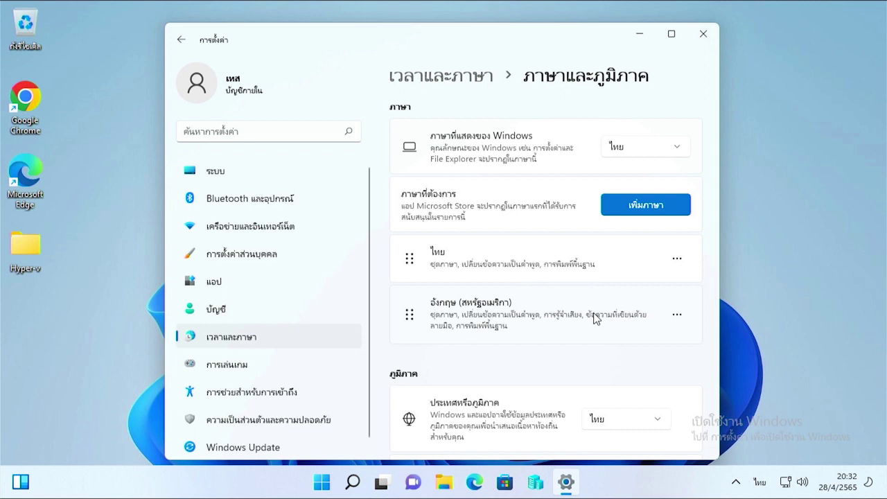
{"action": "left_click", "coordinate": [682, 316]}
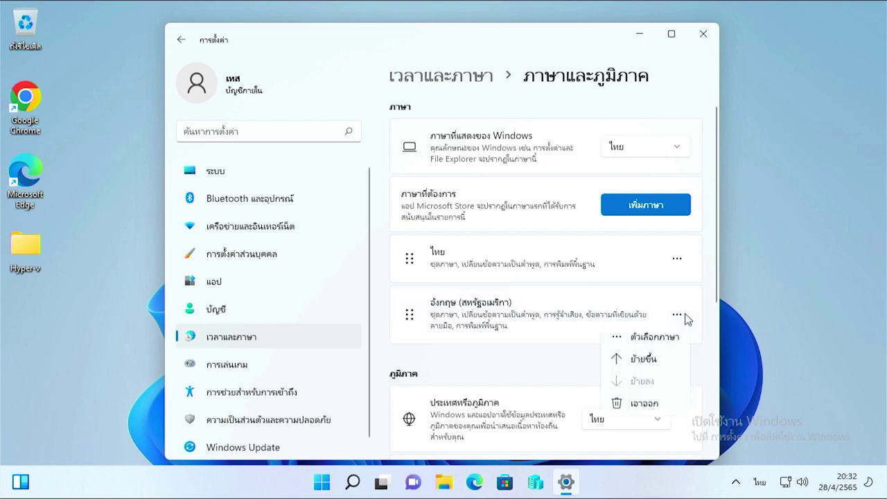
{"action": "left_click", "coordinate": [644, 411]}
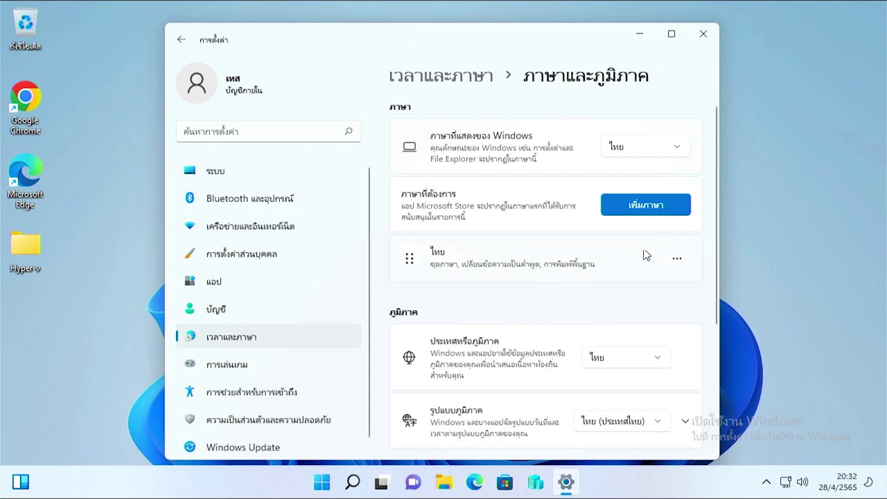
Find English (United States) with the search text "อัง" and install it with all optional features as the Windows display language.
{"action": "left_click", "coordinate": [648, 205]}
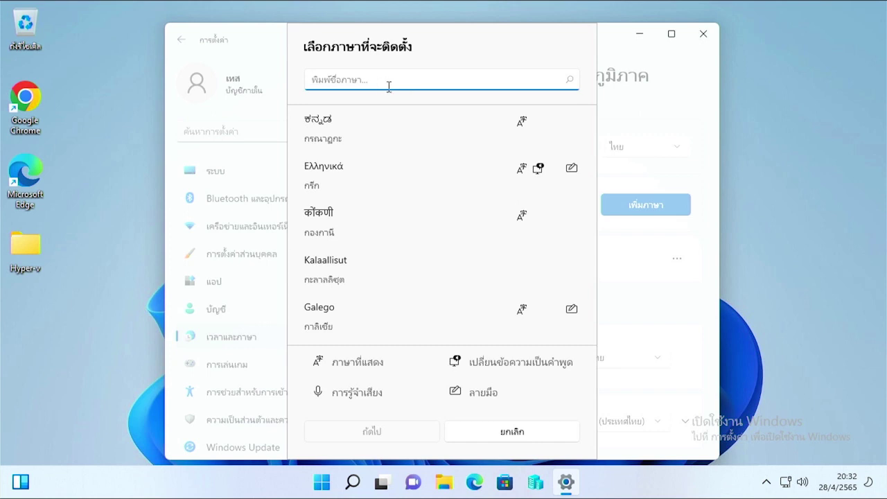
{"action": "type", "text": "อัง"}
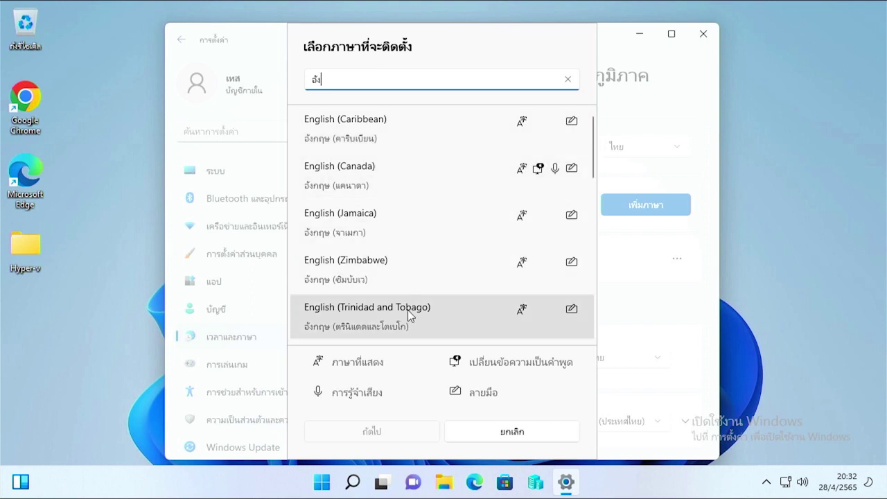
{"action": "scroll", "coordinate": [399, 224], "scroll_direction": "down", "scroll_amount": 3}
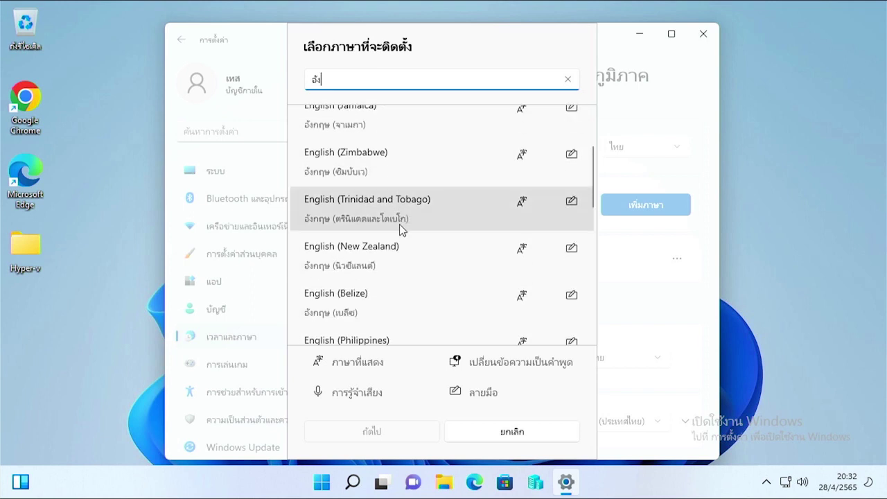
{"action": "scroll", "coordinate": [400, 223], "scroll_direction": "down", "scroll_amount": 2}
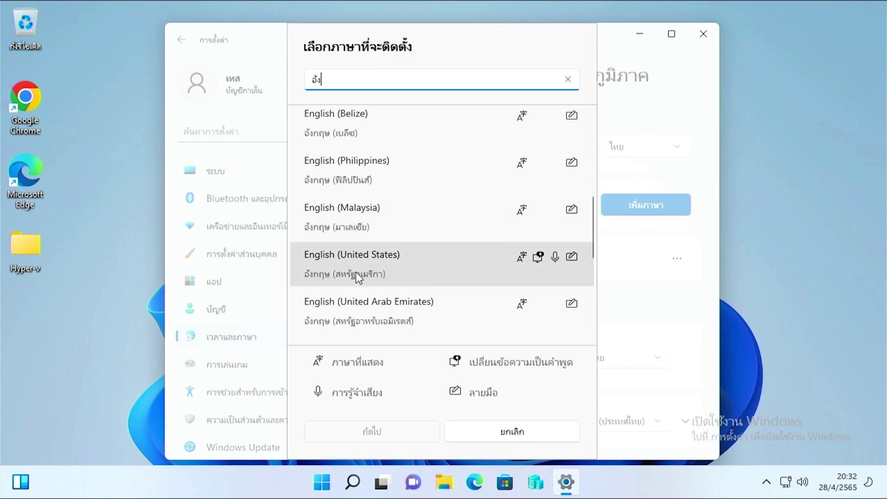
{"action": "left_click", "coordinate": [391, 263]}
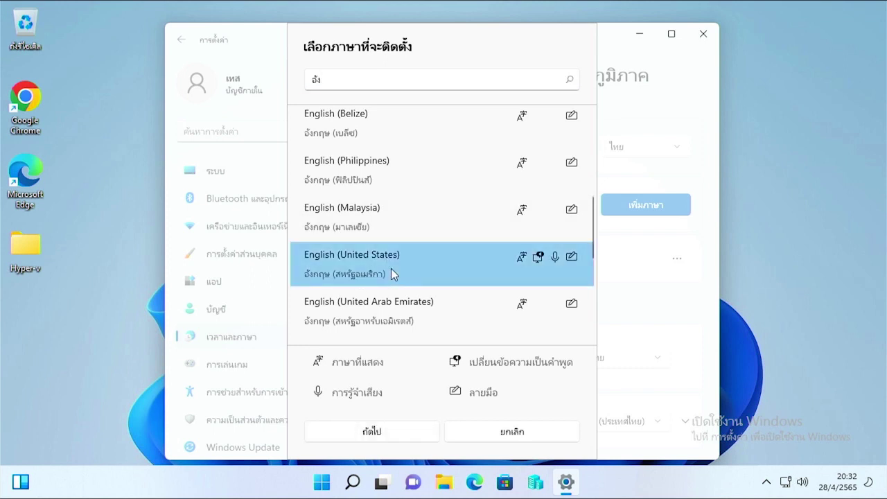
{"action": "left_click", "coordinate": [381, 441]}
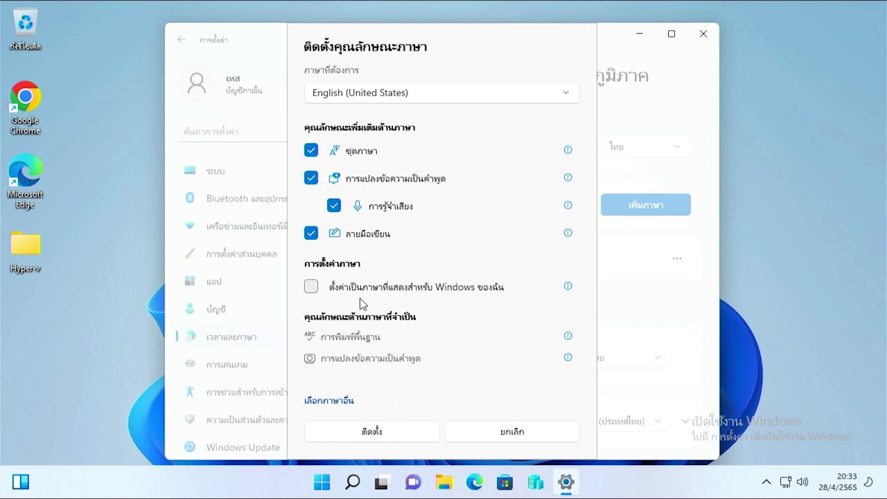
{"action": "left_click", "coordinate": [311, 289]}
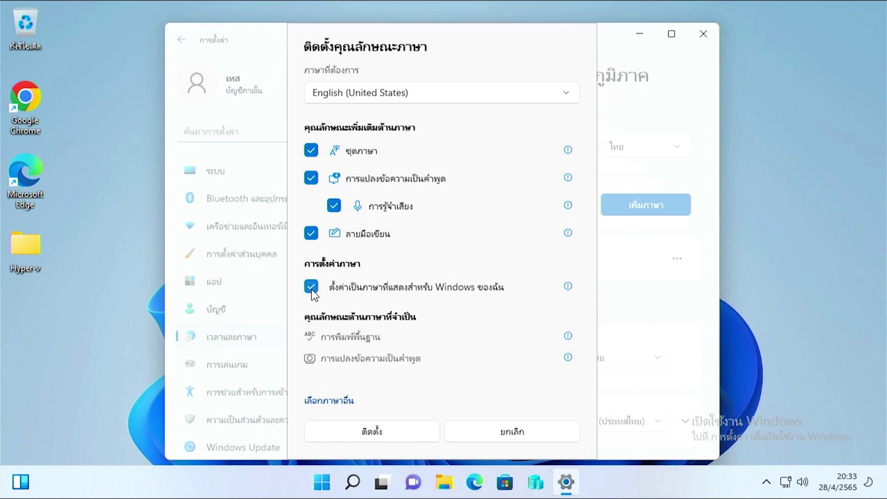
{"action": "left_click", "coordinate": [361, 432]}
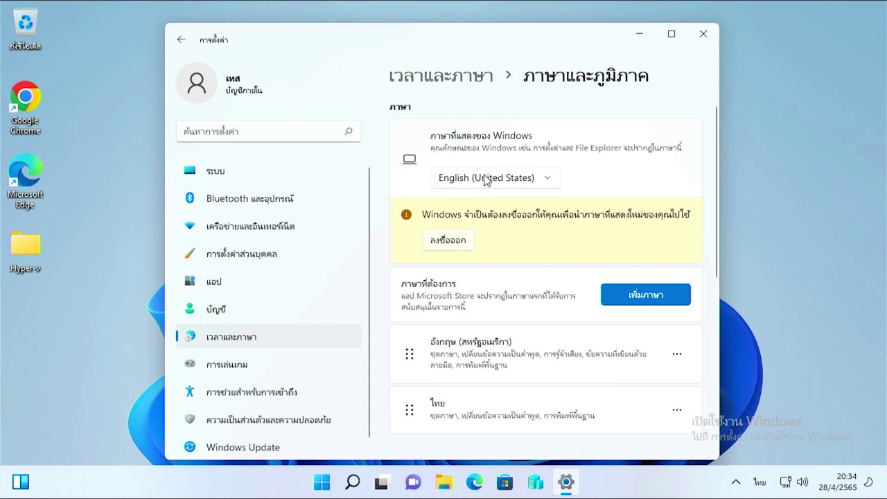
Keep English (United States) as the Windows display language, then sign out and back in to apply it.
{"action": "left_click", "coordinate": [461, 181]}
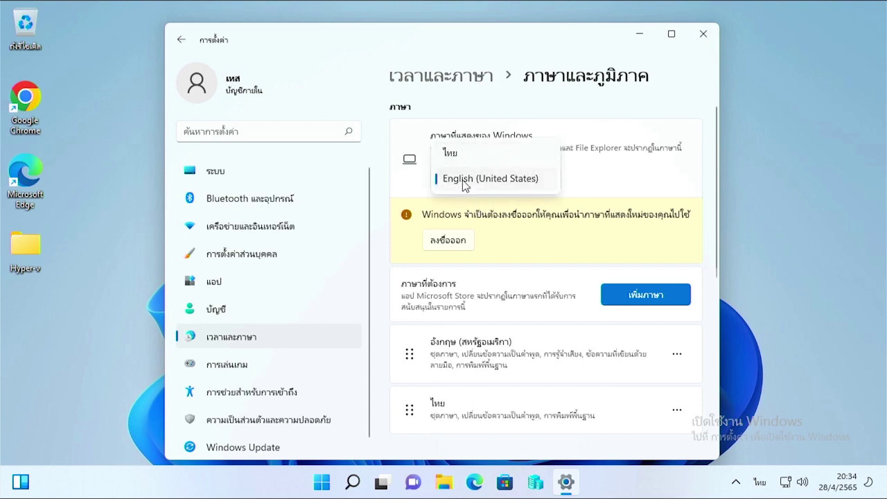
{"action": "left_click", "coordinate": [528, 183]}
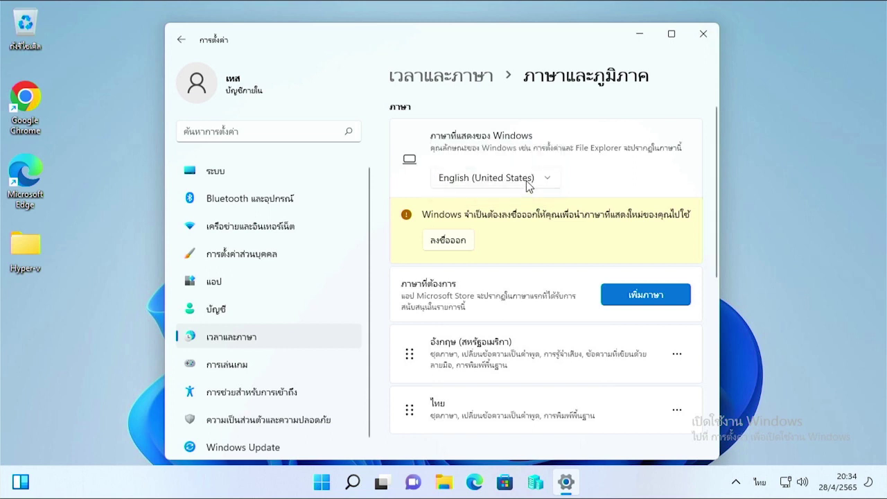
{"action": "left_click", "coordinate": [451, 241]}
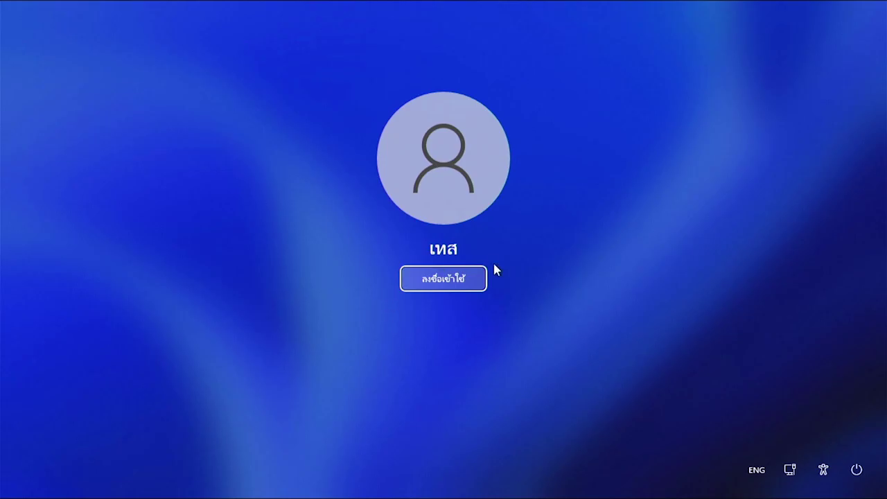
{"action": "left_click", "coordinate": [450, 284]}
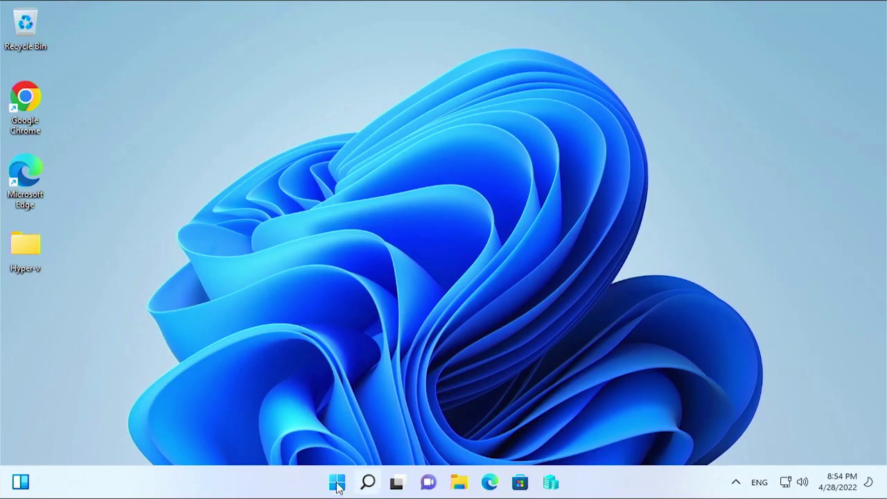
Open the administrative language settings from the Language & region page of the Windows settings.
{"action": "left_click", "coordinate": [337, 483]}
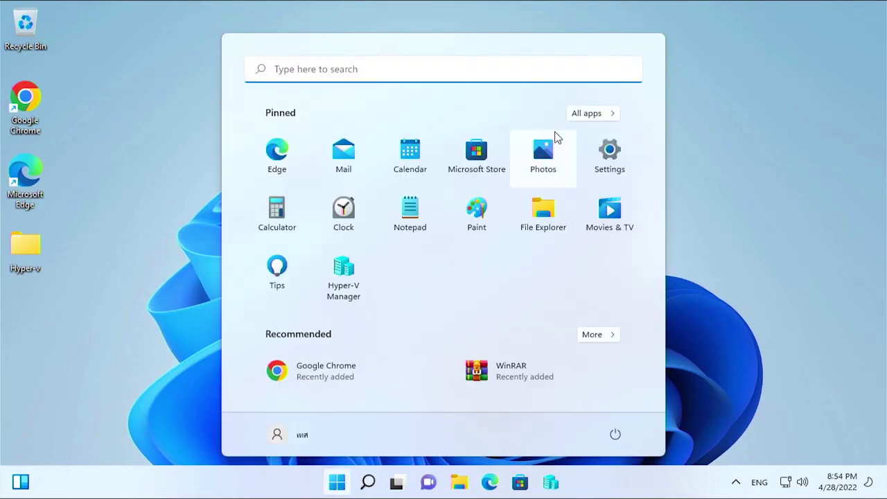
{"action": "left_click", "coordinate": [612, 165]}
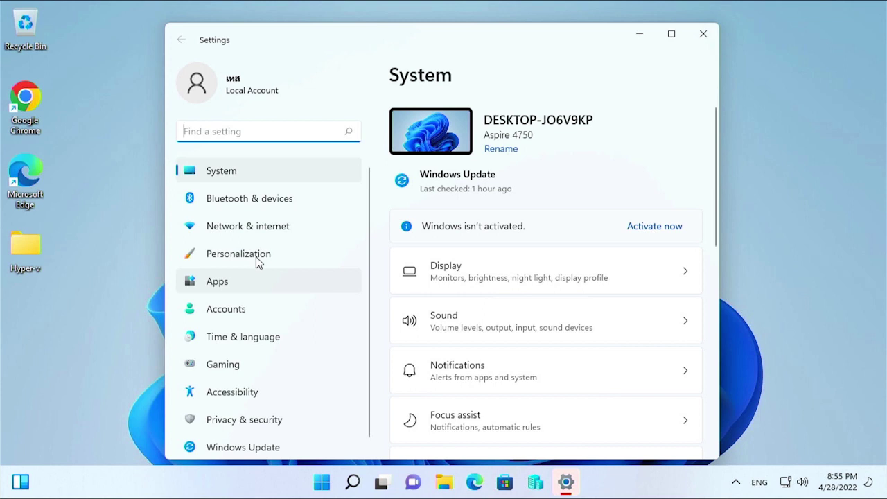
{"action": "left_click", "coordinate": [238, 339]}
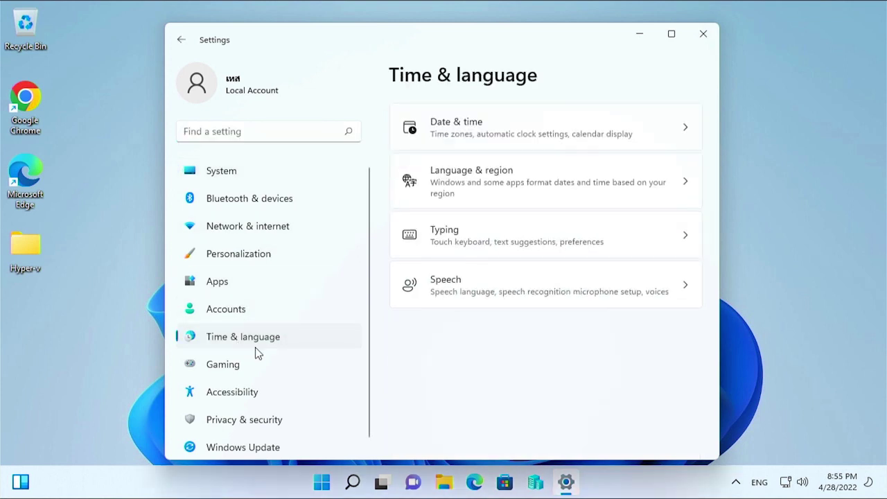
{"action": "left_click", "coordinate": [476, 191]}
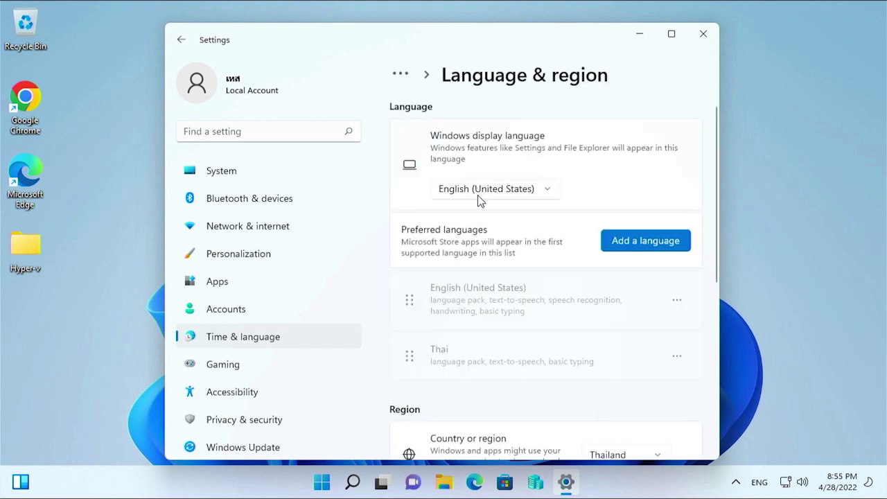
{"action": "scroll", "coordinate": [558, 347], "scroll_direction": "down", "scroll_amount": 5}
{"action": "left_click", "coordinate": [492, 361]}
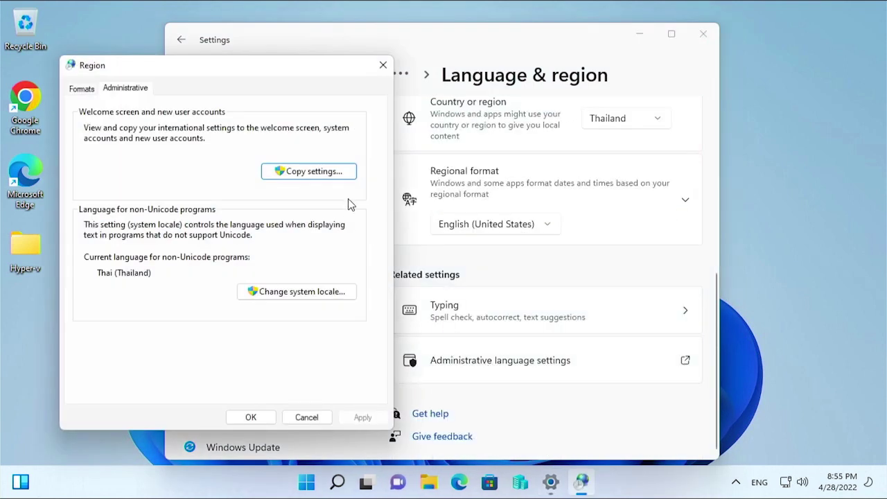
Copy the current international settings to the welcome screen and system accounts, leaving new user accounts unticked, and postpone the restart.
{"action": "left_click", "coordinate": [338, 177]}
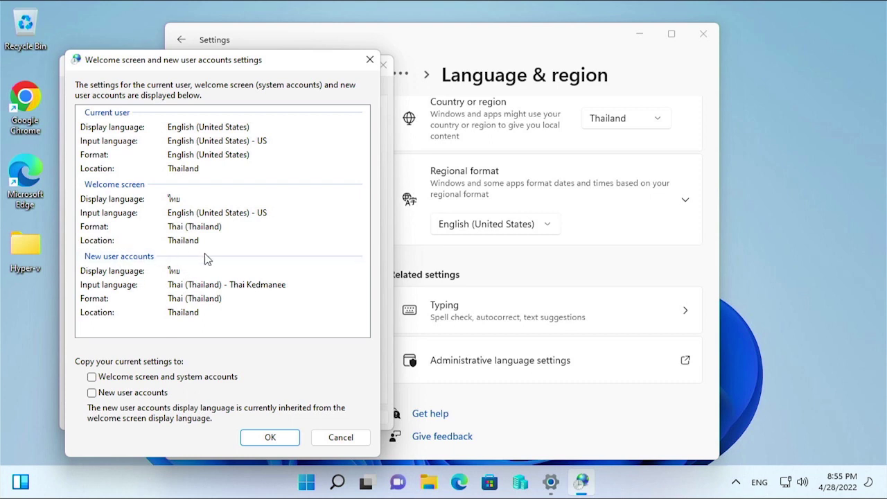
{"action": "left_click", "coordinate": [92, 378]}
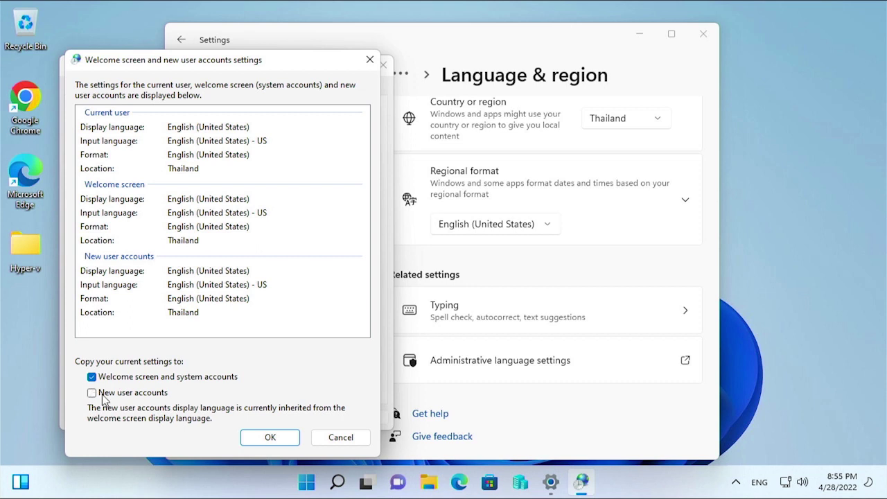
{"action": "left_click", "coordinate": [93, 393]}
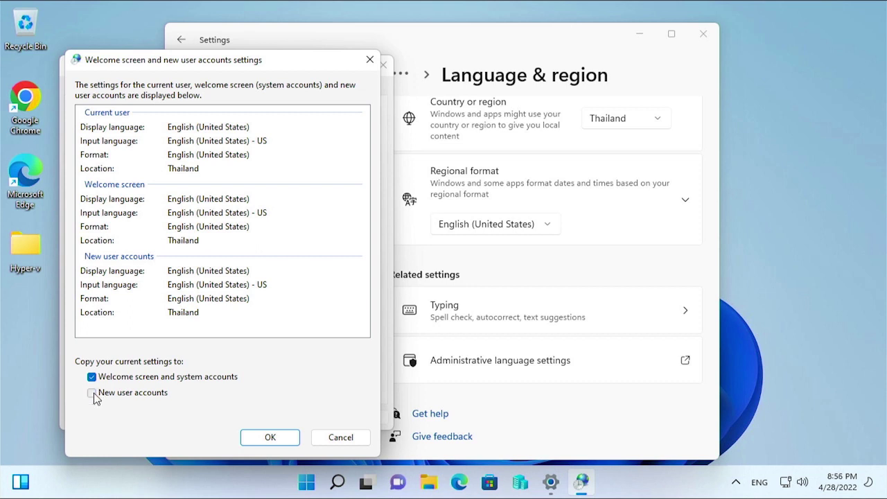
{"action": "left_click", "coordinate": [92, 393]}
{"action": "left_click", "coordinate": [92, 393]}
{"action": "left_click", "coordinate": [92, 393]}
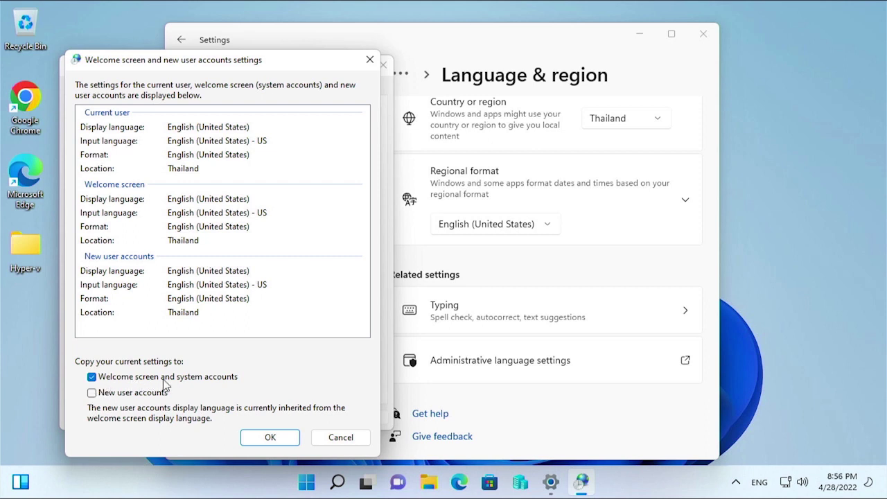
{"action": "left_click", "coordinate": [269, 439]}
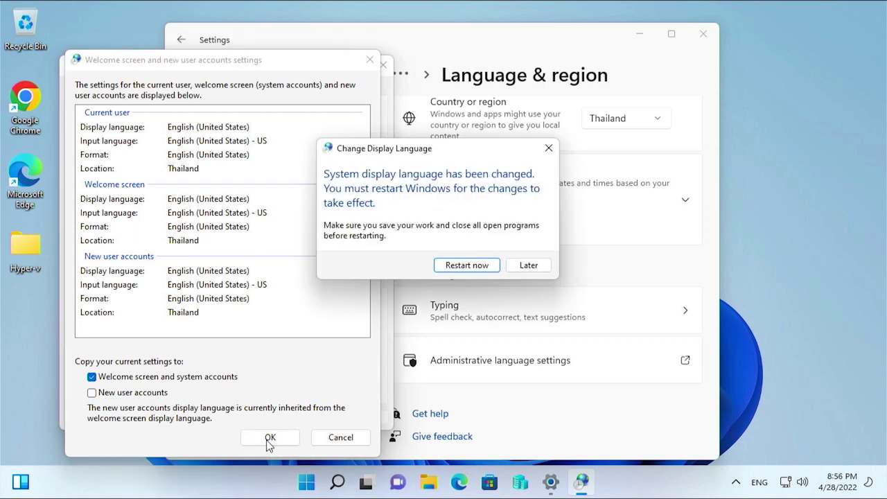
{"action": "left_click", "coordinate": [526, 265]}
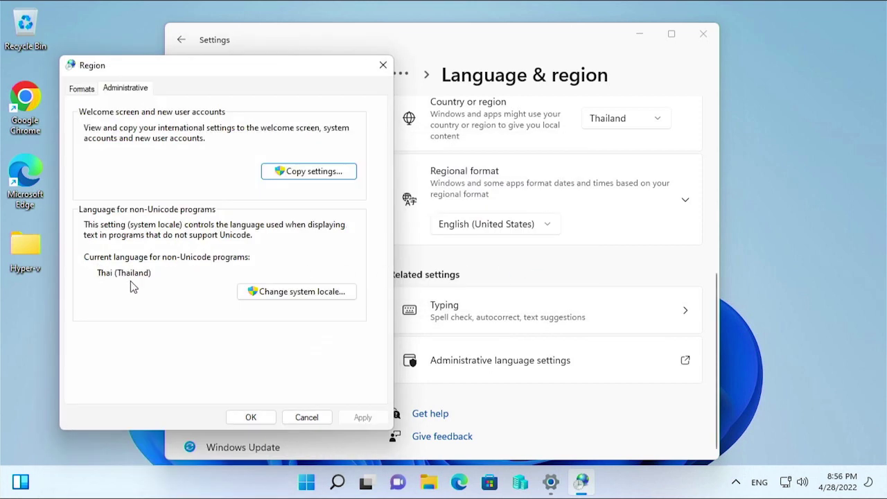
Change the system locale for non-Unicode programs to English (United States).
{"action": "left_click", "coordinate": [300, 294]}
{"action": "left_click", "coordinate": [232, 167]}
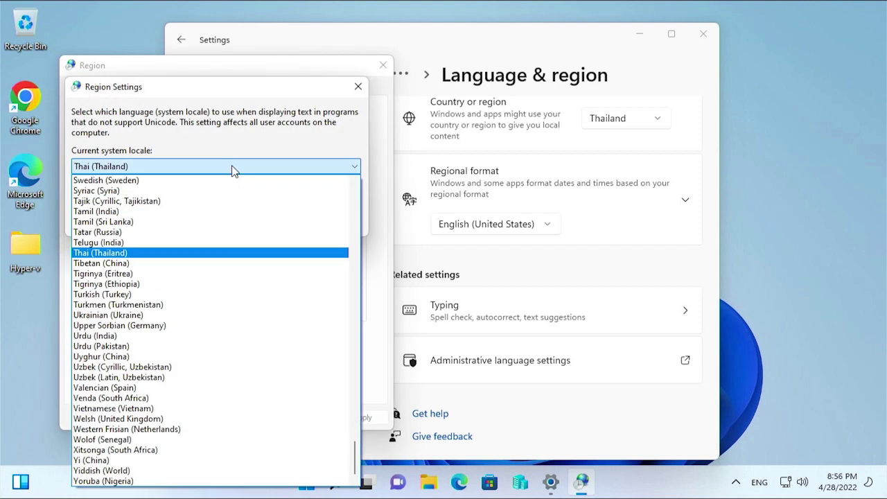
{"action": "left_click_drag", "start_coordinate": [356, 456], "coordinate": [402, 256]}
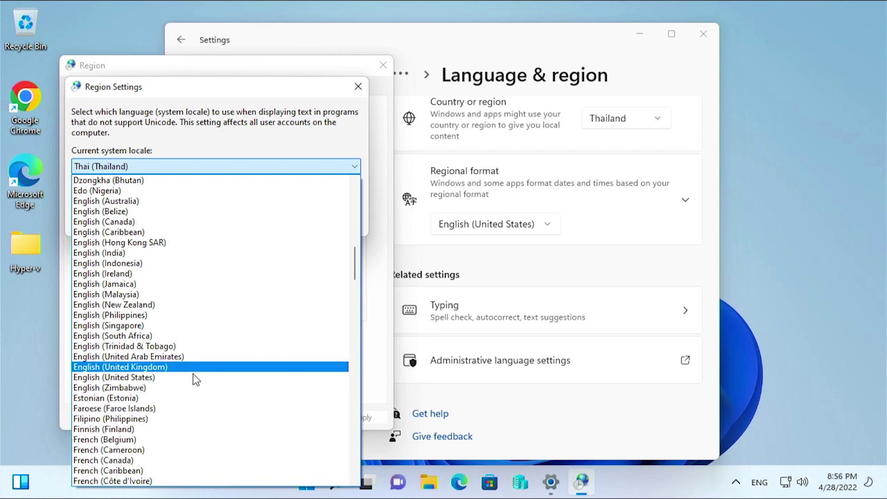
{"action": "left_click", "coordinate": [147, 383]}
{"action": "left_click", "coordinate": [262, 219]}
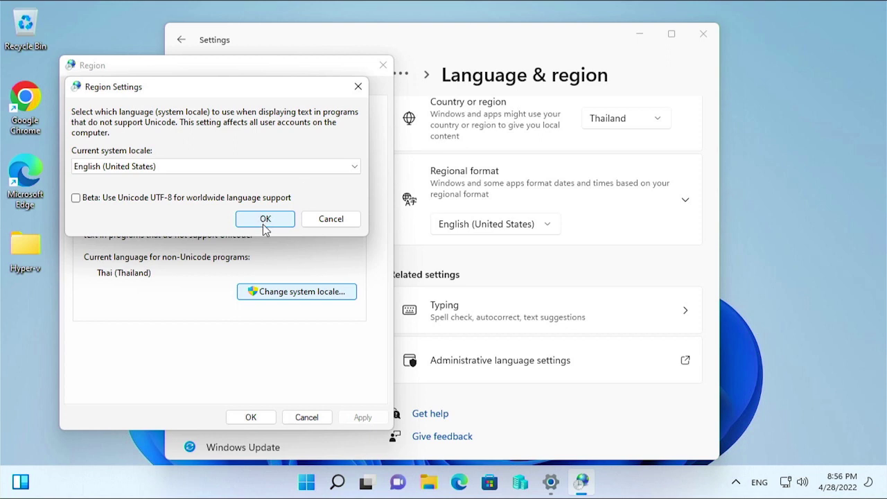
Restart Windows to apply the new system locale, then check the locale for non-Unicode programs and close the Region settings.
{"action": "left_click", "coordinate": [470, 260]}
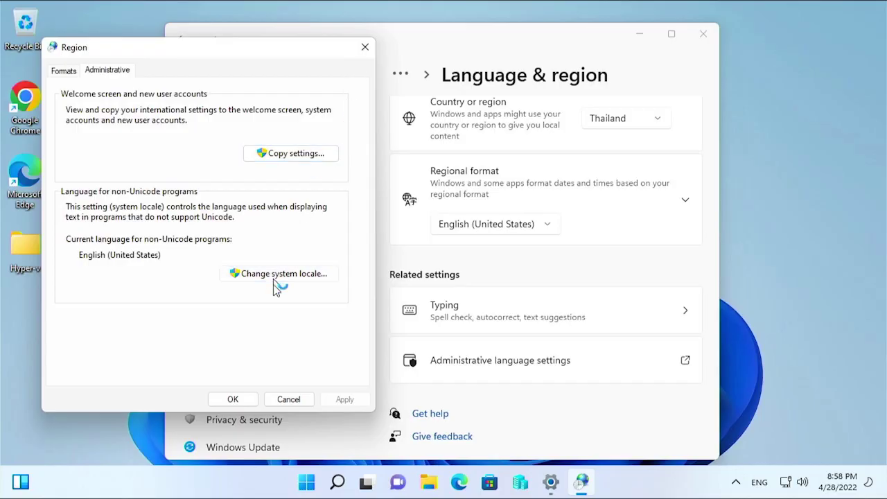
{"action": "left_click", "coordinate": [274, 279]}
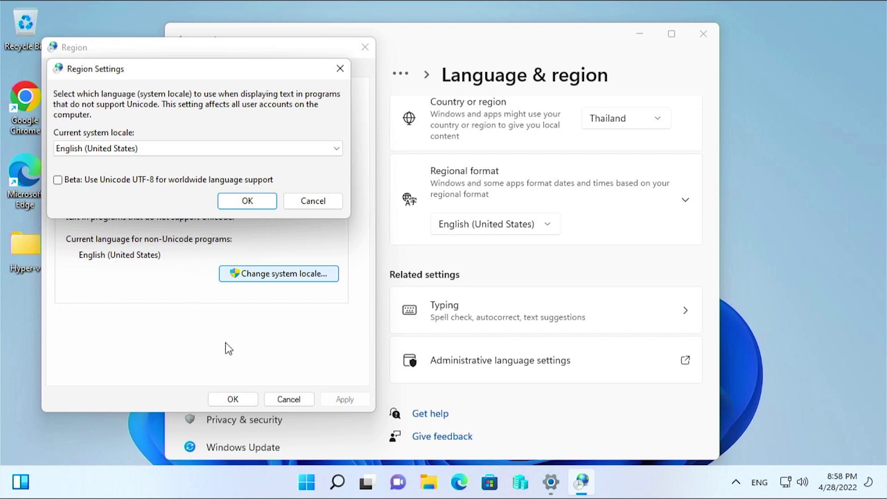
{"action": "left_click", "coordinate": [252, 204]}
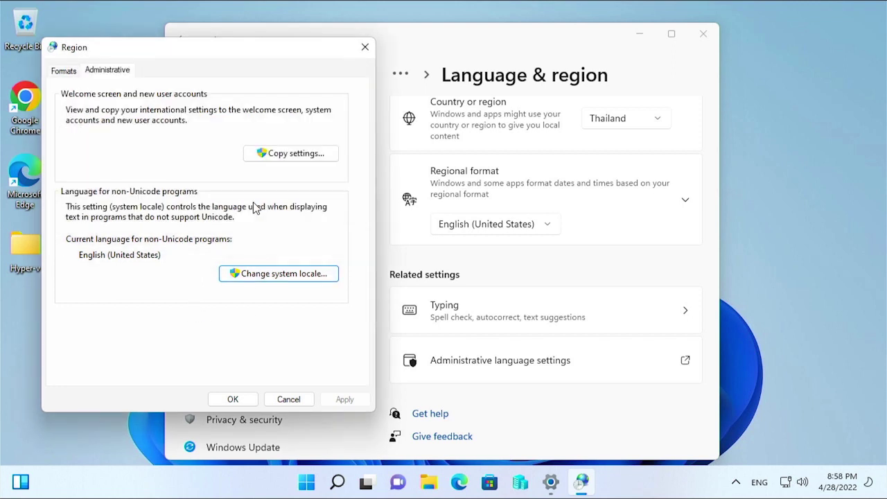
{"action": "left_click", "coordinate": [242, 401]}
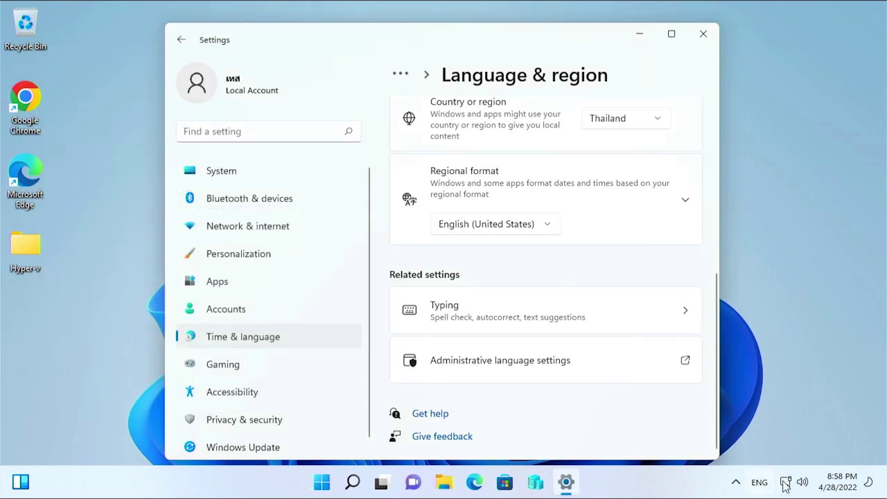
Check the installed keyboard layouts and switch the input language to Thai with the Thai Kedmanee layout.
{"action": "left_click", "coordinate": [759, 482]}
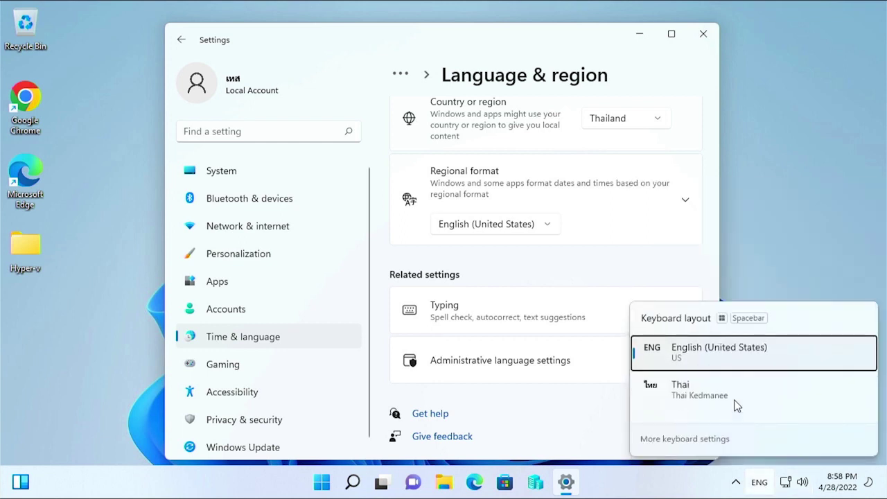
{"action": "left_click", "coordinate": [735, 399]}
{"action": "left_click", "coordinate": [760, 483]}
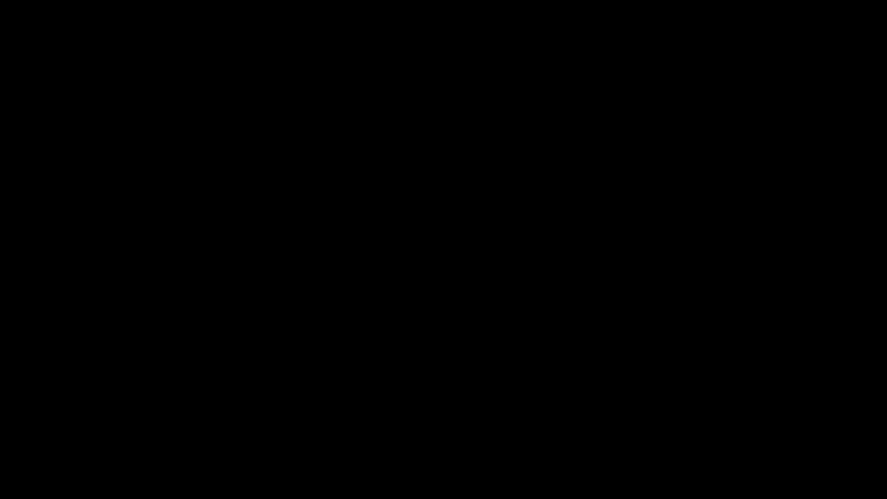